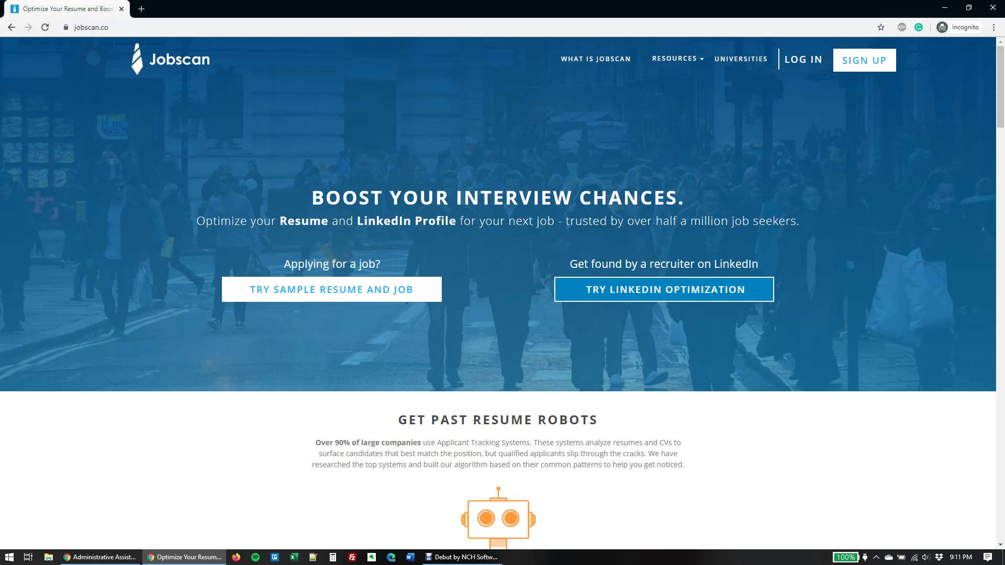
Read through the Resume Genius sample resume, then bring up KeyBank's Seattle Administrative Assistant posting
{"action": "left_click", "coordinate": [99, 557]}
{"action": "scroll", "coordinate": [499, 289], "scroll_direction": "down", "scroll_amount": 1}
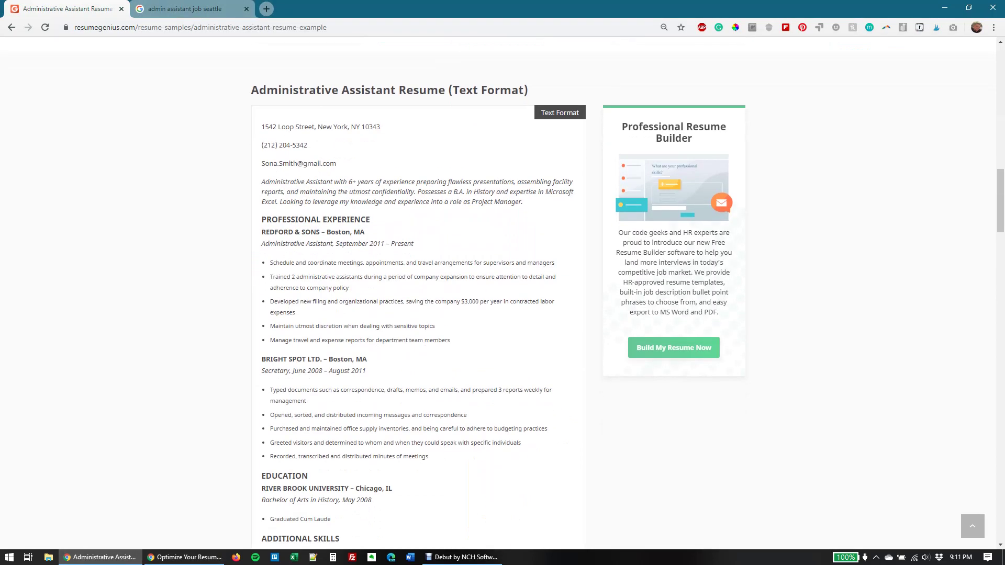
{"action": "scroll", "coordinate": [498, 289], "scroll_direction": "down", "scroll_amount": 1}
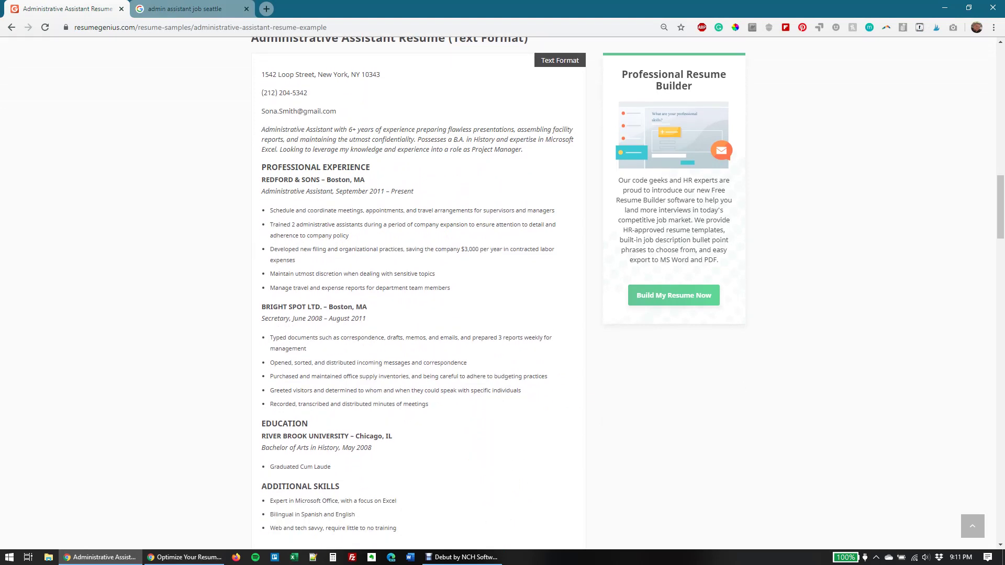
{"action": "scroll", "coordinate": [419, 286], "scroll_direction": "down", "scroll_amount": 1}
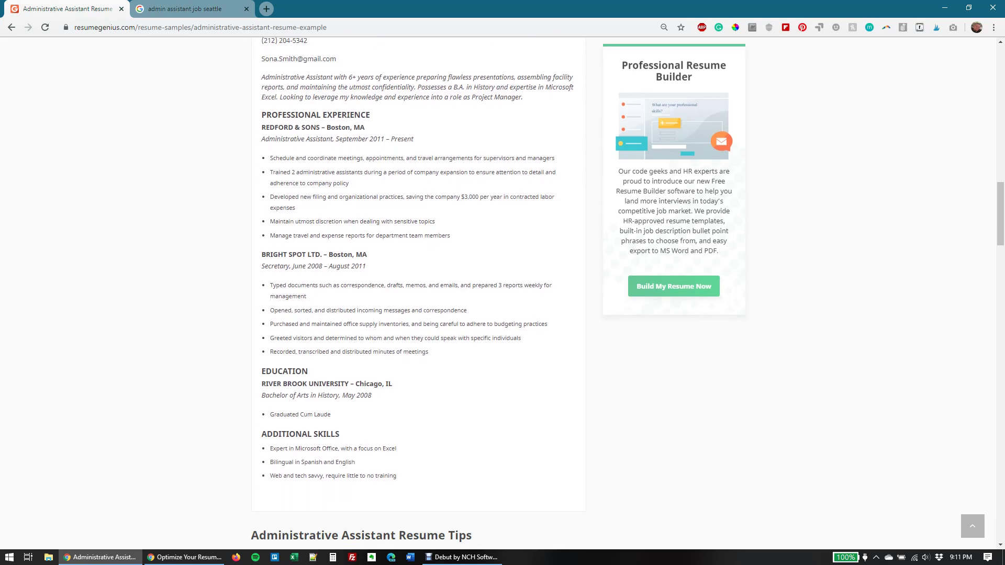
{"action": "scroll", "coordinate": [419, 293], "scroll_direction": "up", "scroll_amount": 2}
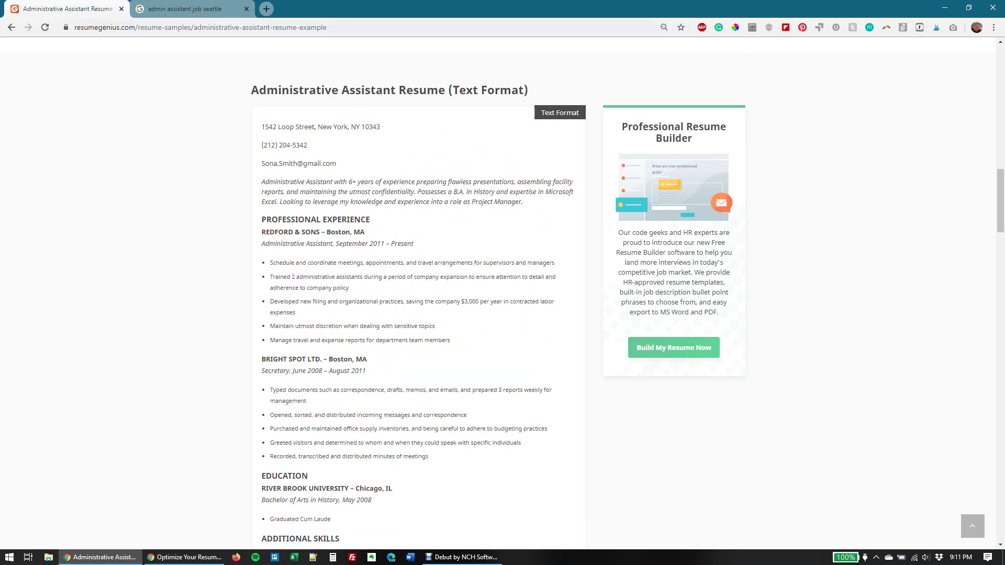
{"action": "key", "text": "ctrl+Tab"}
{"action": "scroll", "coordinate": [446, 341], "scroll_direction": "up", "scroll_amount": 3}
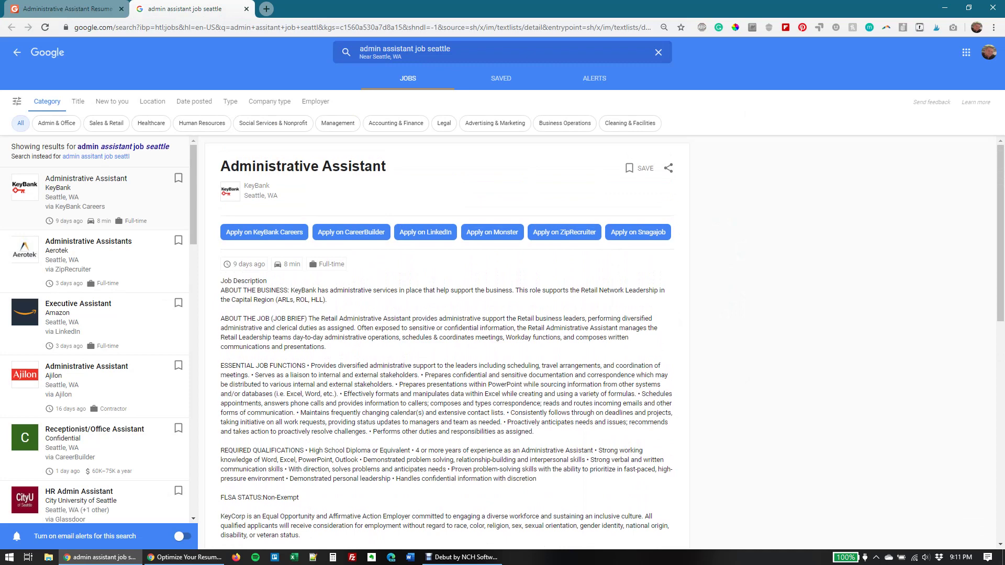
Skim the KeyBank job description, then run Jobscan's sample resume and job scan
{"action": "scroll", "coordinate": [447, 340], "scroll_direction": "down", "scroll_amount": 2}
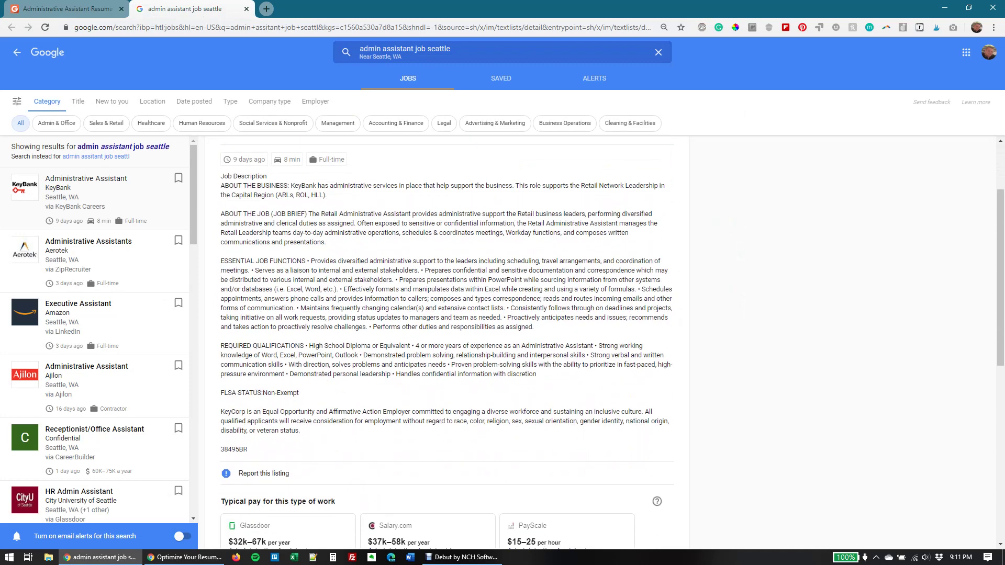
{"action": "key", "text": "alt+Tab"}
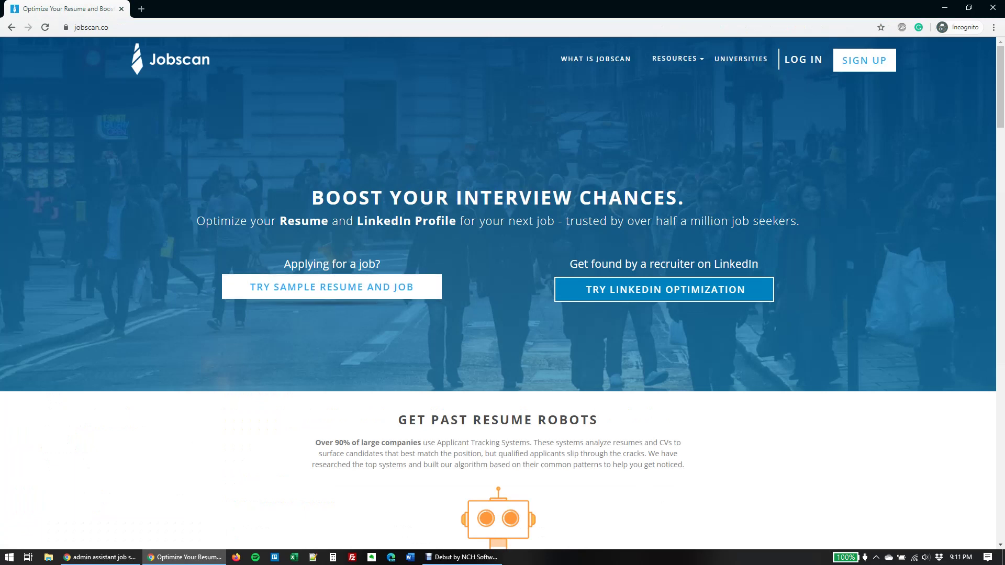
{"action": "left_click", "coordinate": [331, 287]}
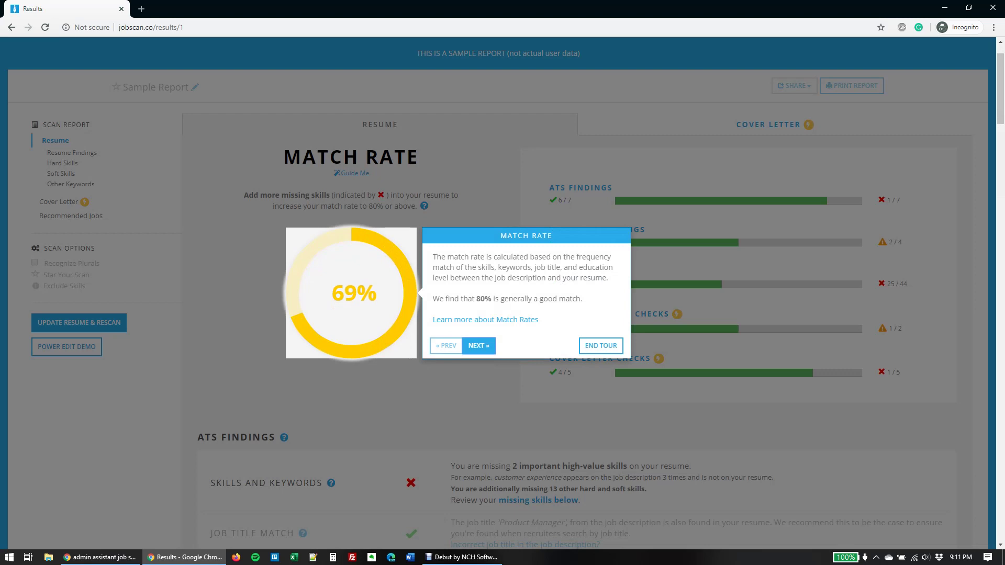
Dismiss the Match Rate tour on the 69% Sample Report and start an Update Resume & Rescan
{"action": "key", "text": "Escape"}
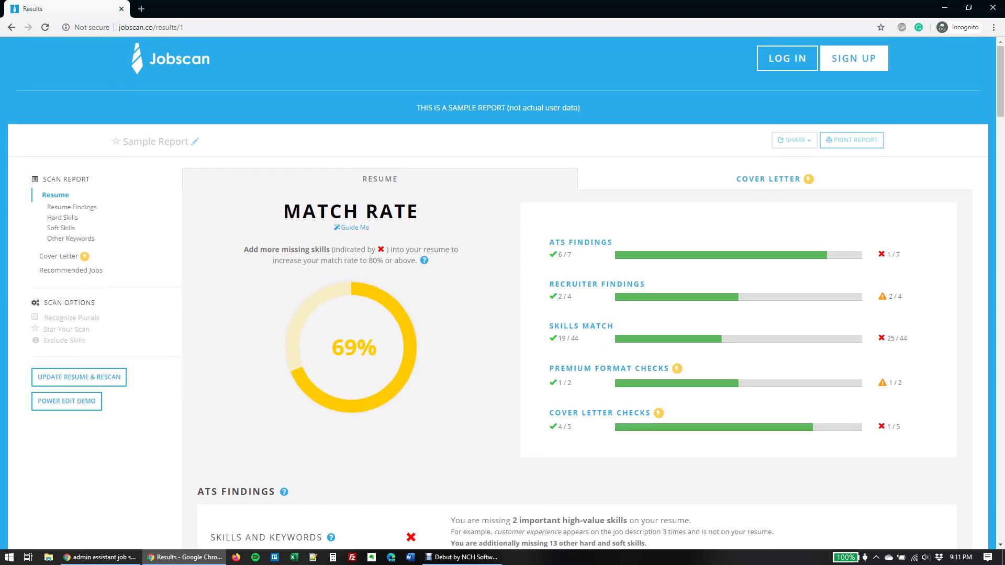
{"action": "left_click", "coordinate": [79, 377]}
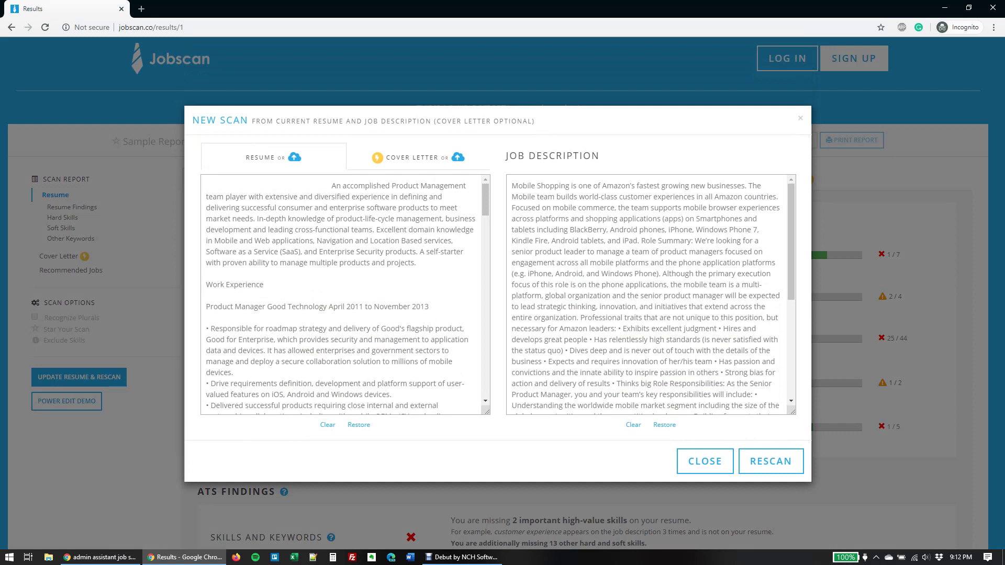
Clear the New Scan resume and job description boxes and return to the Resume Genius sample
{"action": "left_click", "coordinate": [327, 425]}
{"action": "left_click", "coordinate": [633, 424]}
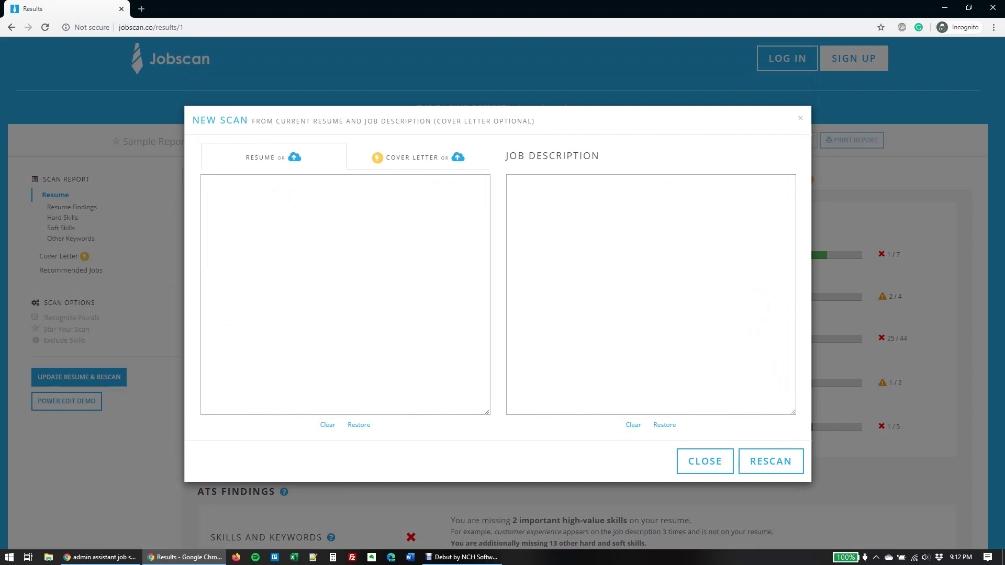
{"action": "mouse_move", "coordinate": [99, 557]}
{"action": "left_click", "coordinate": [207, 185]}
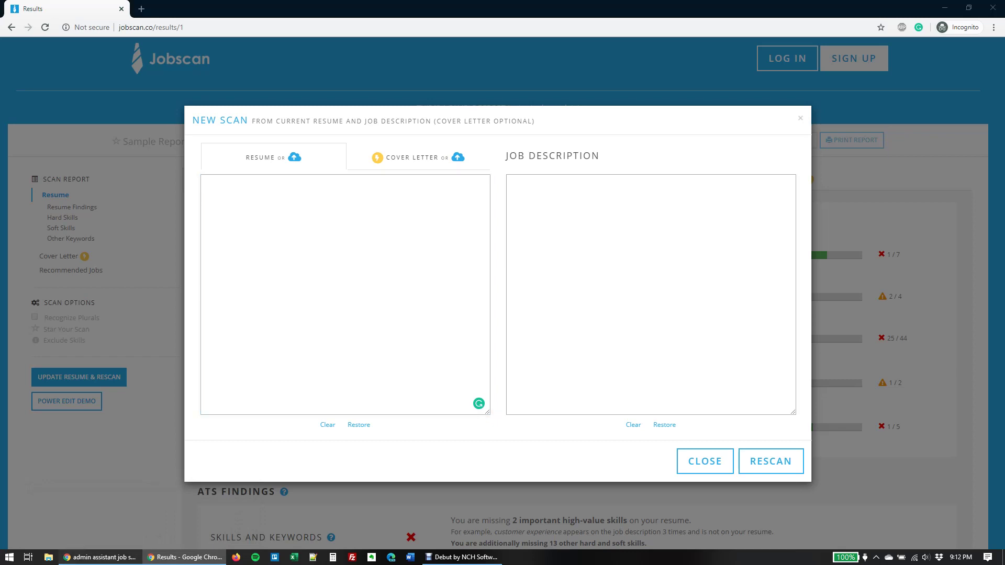
{"action": "left_click", "coordinate": [99, 557]}
{"action": "left_click", "coordinate": [68, 9]}
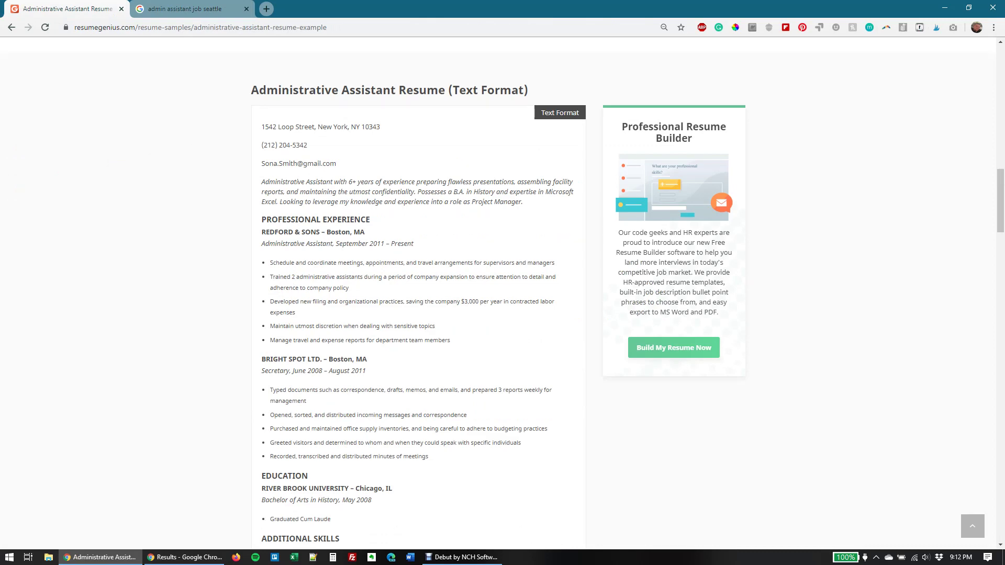
Paste the sample resume, summary through additional skills, into Jobscan's Resume box
{"action": "left_click_drag", "start_coordinate": [261, 181], "coordinate": [396, 266]}
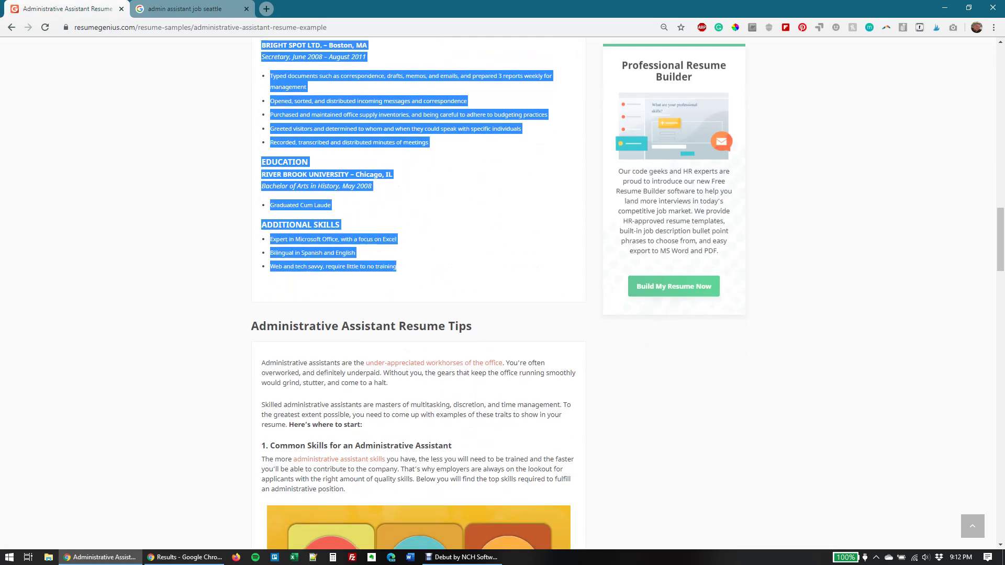
{"action": "left_click", "coordinate": [185, 557]}
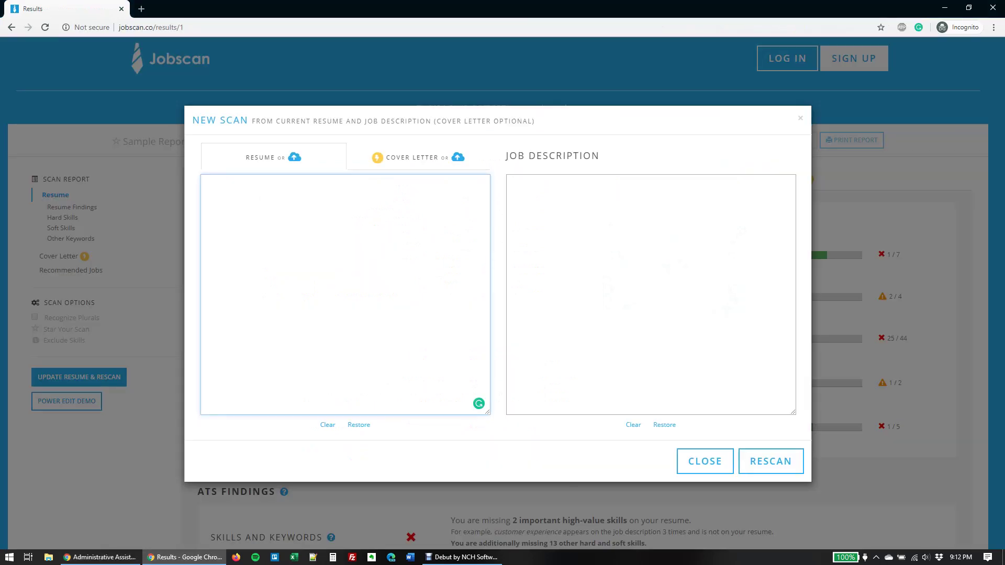
{"action": "key", "text": "ctrl+v"}
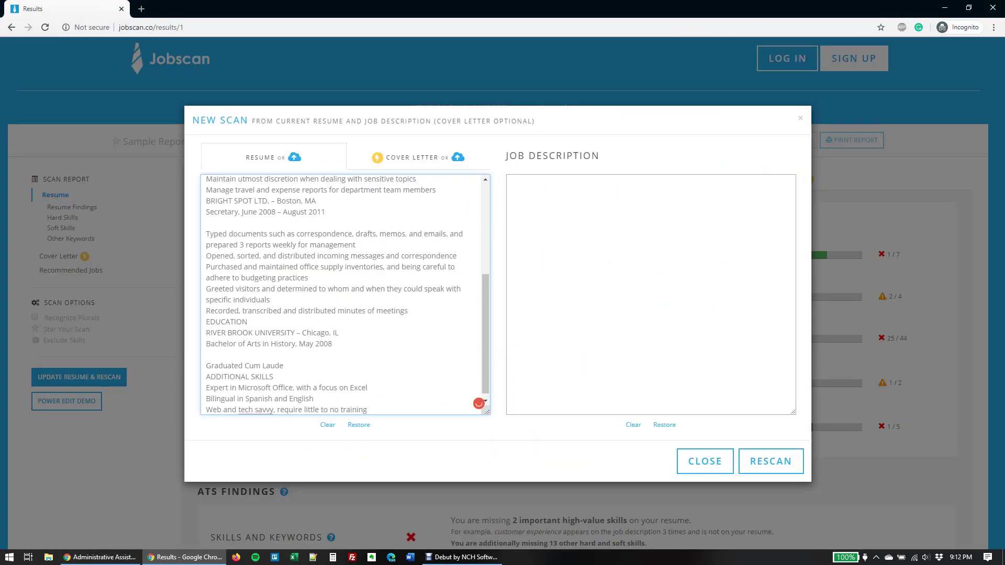
{"action": "scroll", "coordinate": [345, 294], "scroll_direction": "up", "scroll_amount": 2}
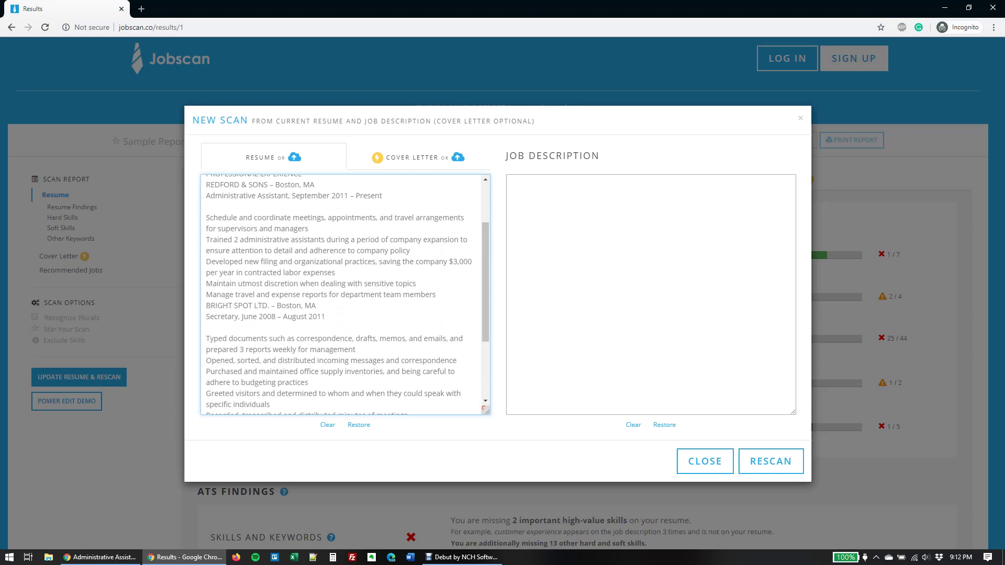
{"action": "left_click", "coordinate": [100, 557]}
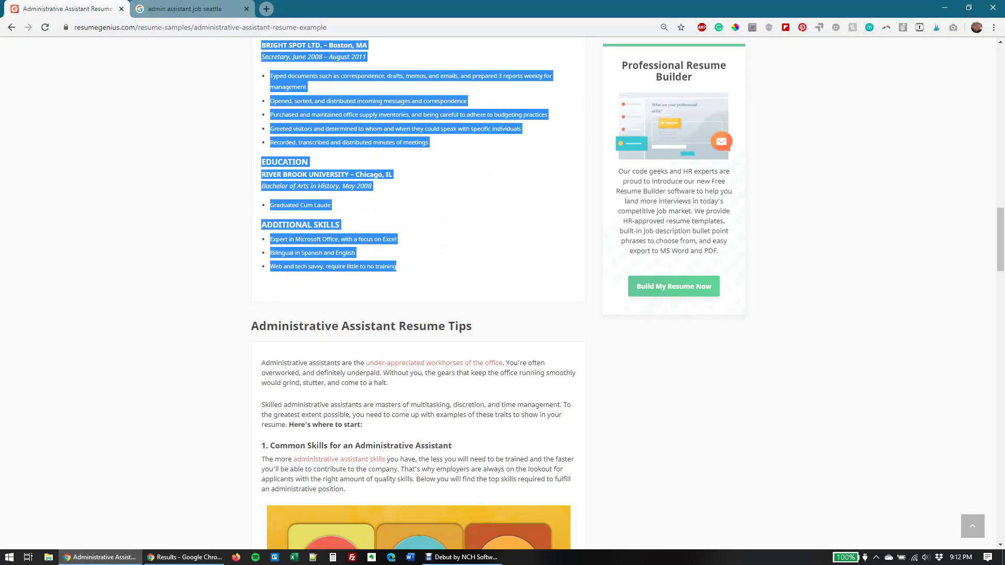
{"action": "left_click", "coordinate": [186, 9]}
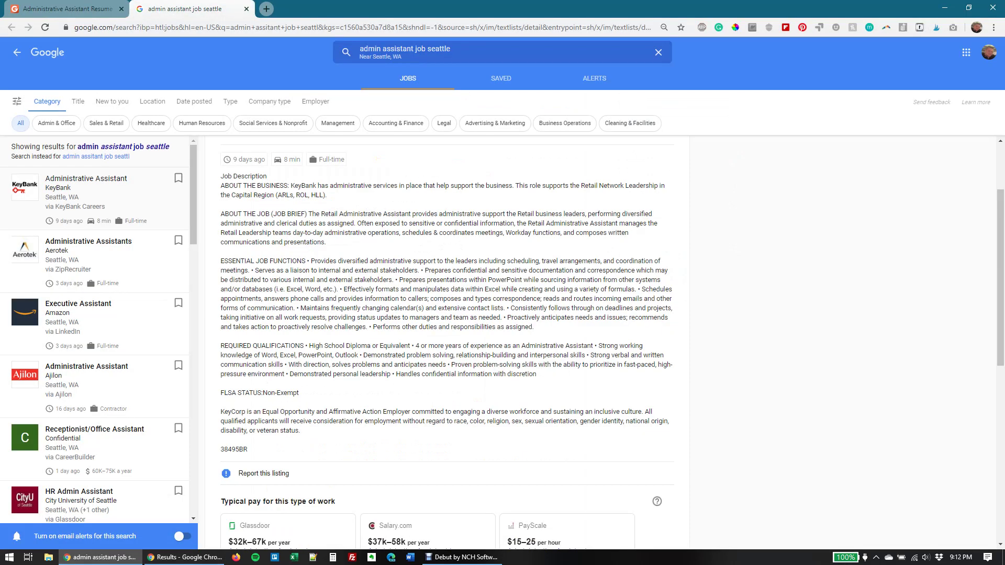
Paste KeyBank's description, About the Job through Required Qualifications, into the Job Description box
{"action": "left_click_drag", "start_coordinate": [536, 374], "coordinate": [220, 214]}
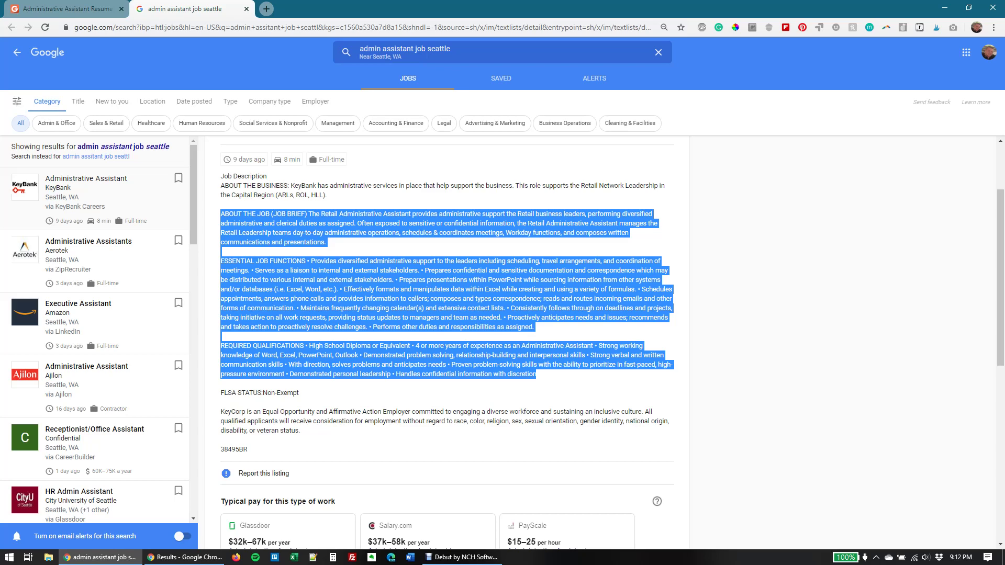
{"action": "key", "text": "alt+Tab"}
{"action": "left_click", "coordinate": [512, 181]}
{"action": "key", "text": "ctrl+v"}
{"action": "scroll", "coordinate": [651, 295], "scroll_direction": "up", "scroll_amount": 3}
{"action": "scroll", "coordinate": [346, 294], "scroll_direction": "up", "scroll_amount": 2}
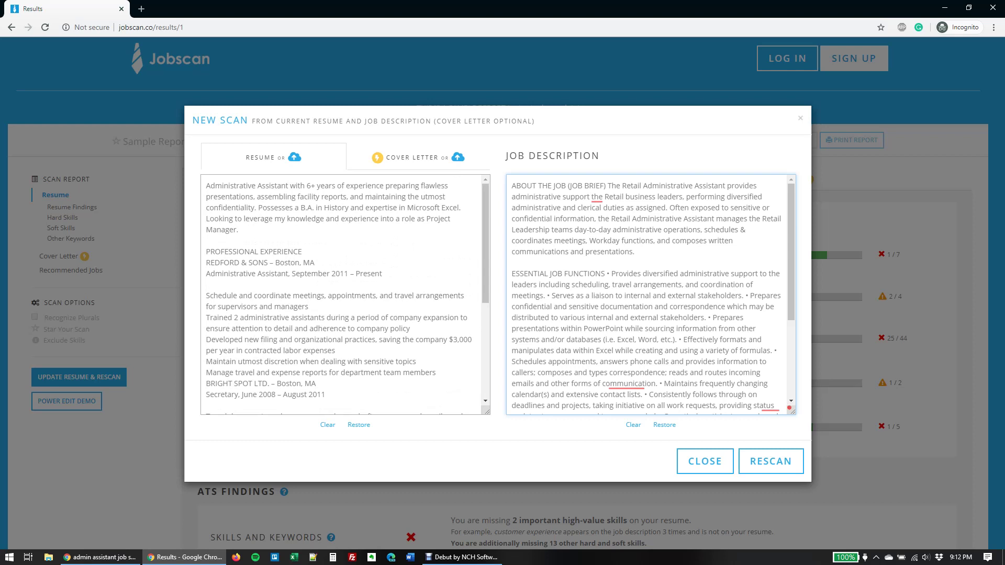
Rescan to get the 31% match report, with Skills Match 7/34 and ATS Findings 5/7
{"action": "left_click", "coordinate": [743, 461]}
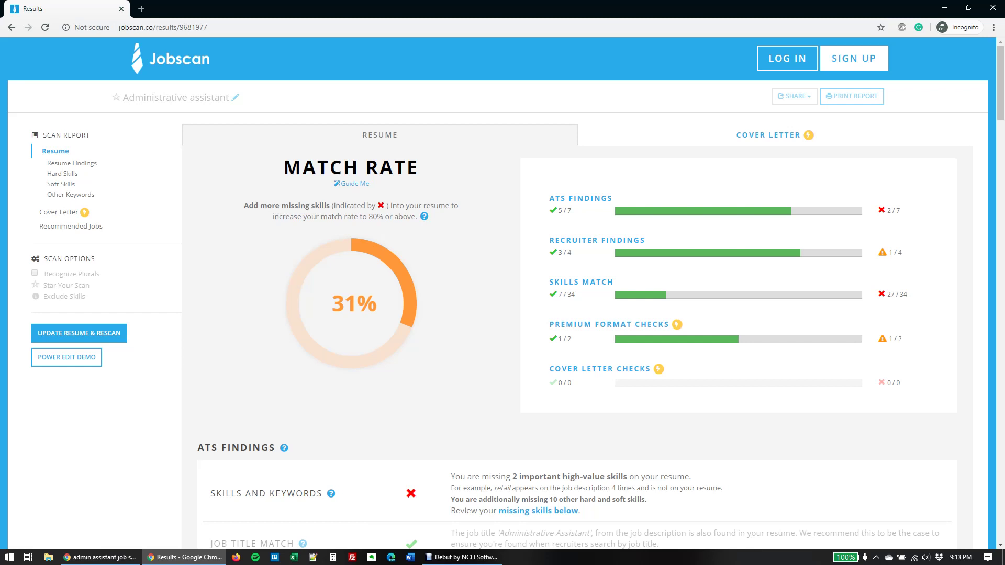
{"action": "scroll", "coordinate": [503, 293], "scroll_direction": "down", "scroll_amount": 2}
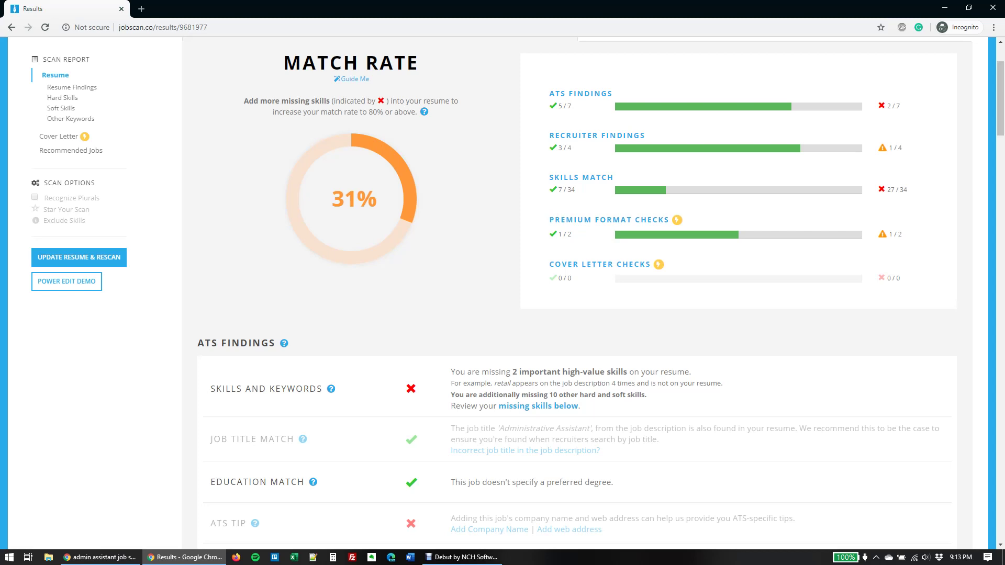
{"action": "scroll", "coordinate": [576, 293], "scroll_direction": "down", "scroll_amount": 4}
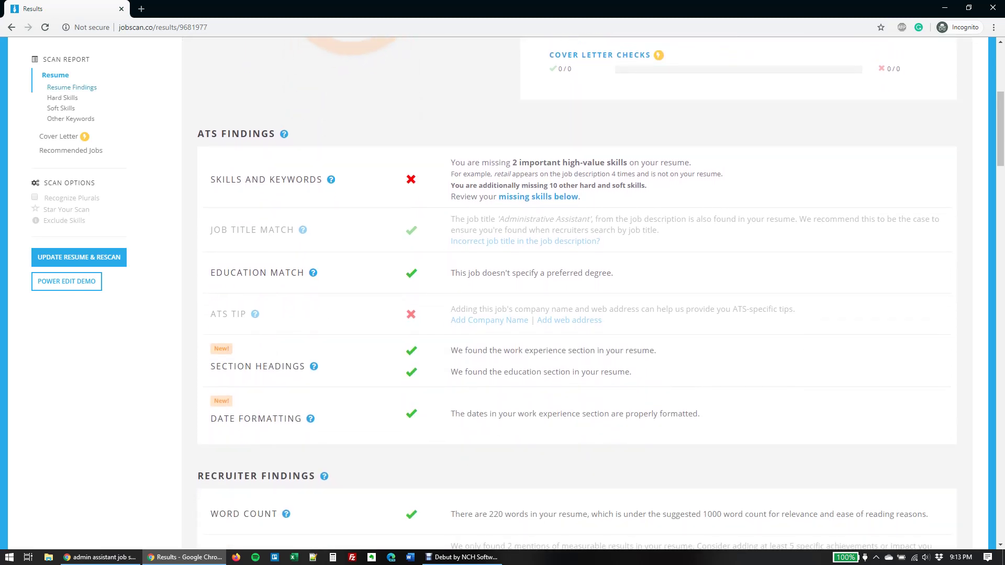
{"action": "left_click_drag", "start_coordinate": [197, 134], "coordinate": [270, 134]}
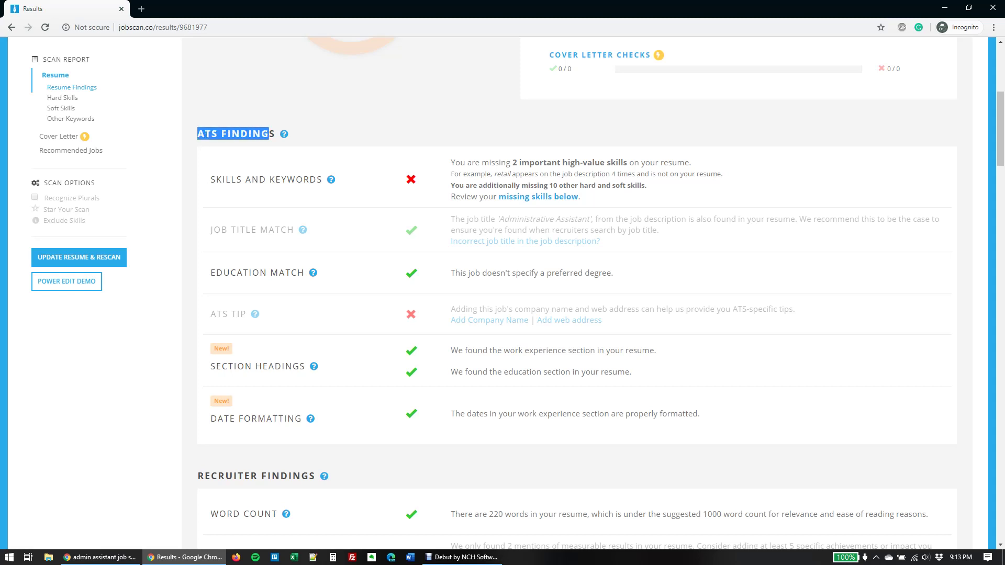
{"action": "left_click", "coordinate": [270, 134]}
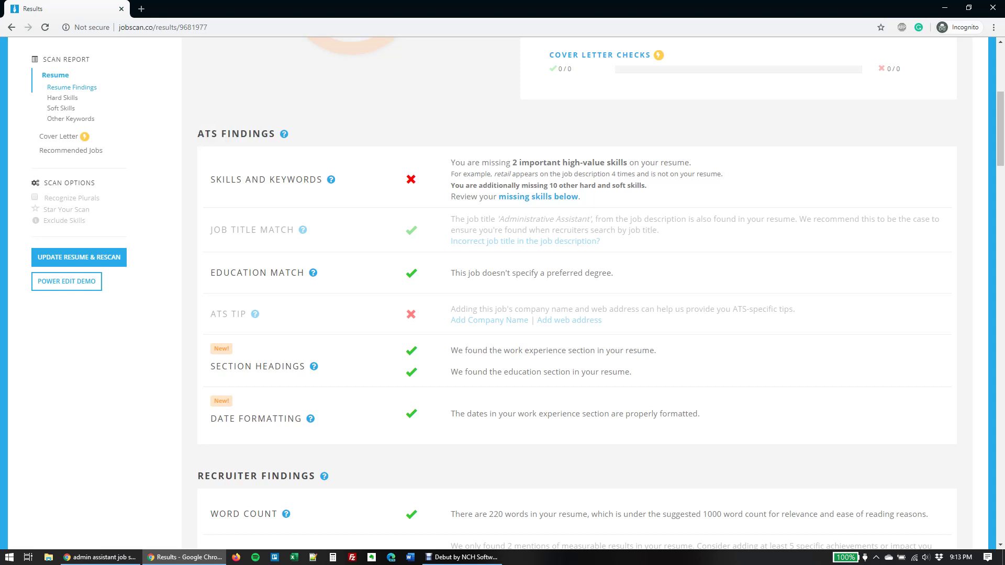
{"action": "scroll", "coordinate": [601, 293], "scroll_direction": "down", "scroll_amount": 1}
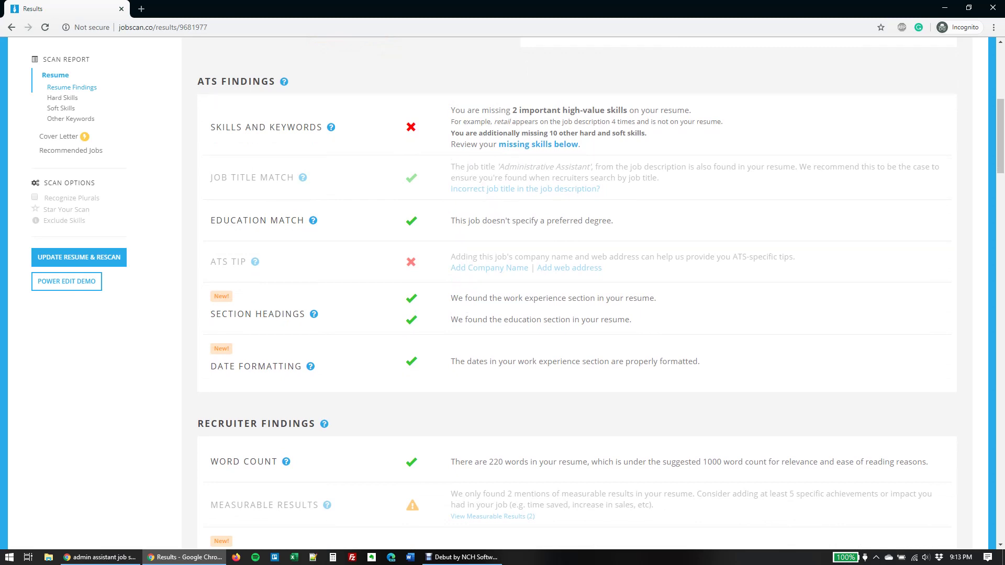
{"action": "left_click_drag", "start_coordinate": [475, 110], "coordinate": [627, 110]}
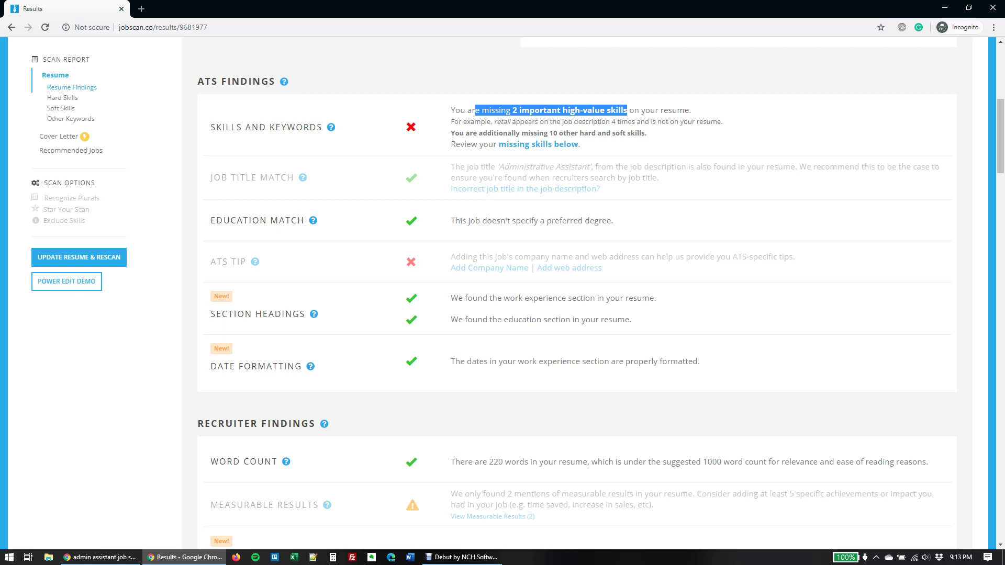
{"action": "scroll", "coordinate": [576, 293], "scroll_direction": "down", "scroll_amount": 2}
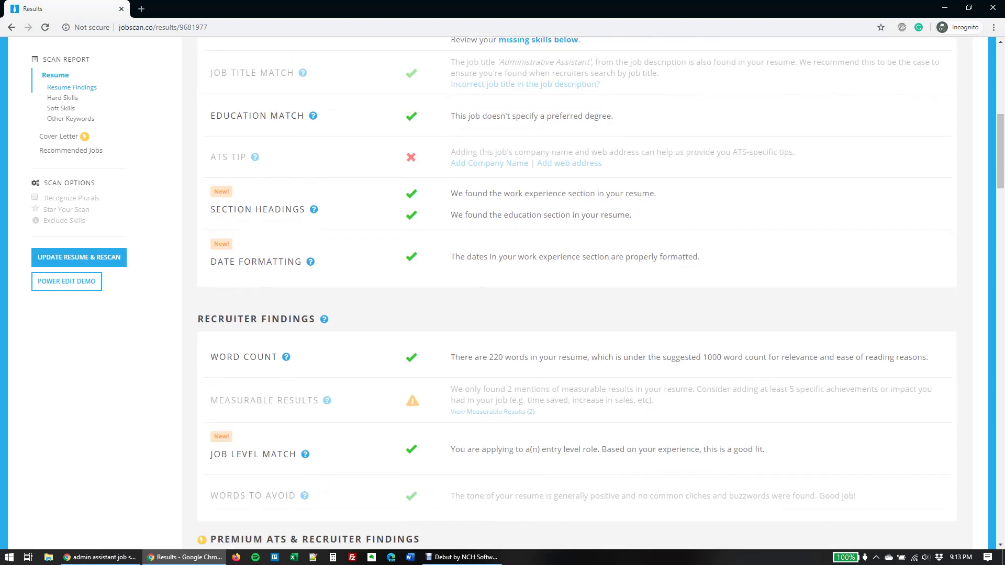
{"action": "scroll", "coordinate": [576, 293], "scroll_direction": "down", "scroll_amount": 1}
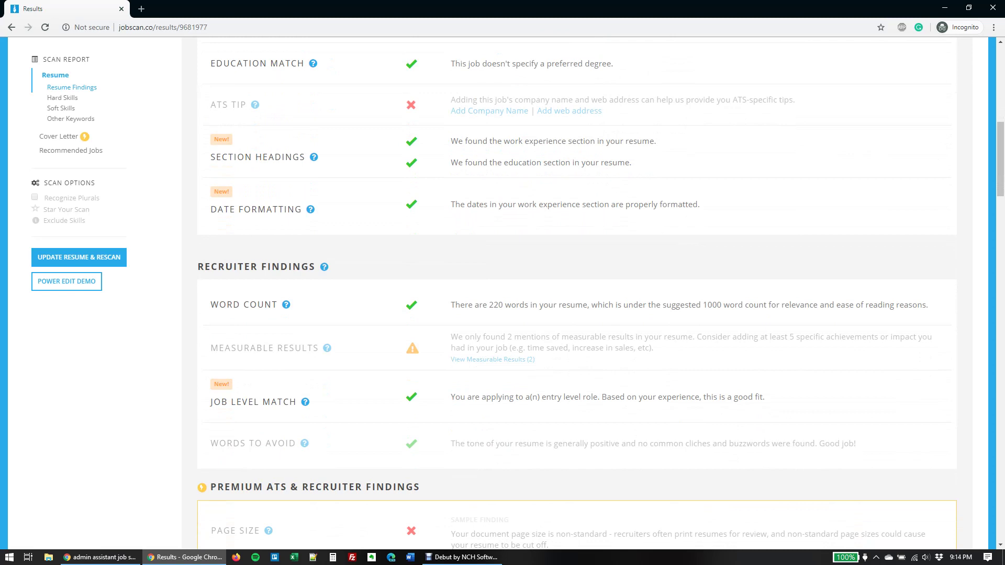
{"action": "scroll", "coordinate": [576, 293], "scroll_direction": "down", "scroll_amount": 1}
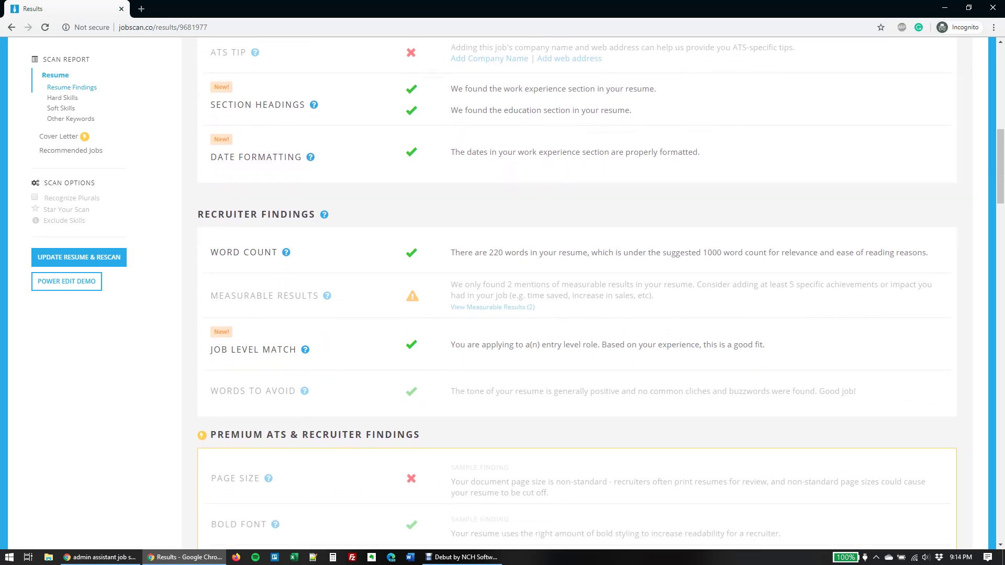